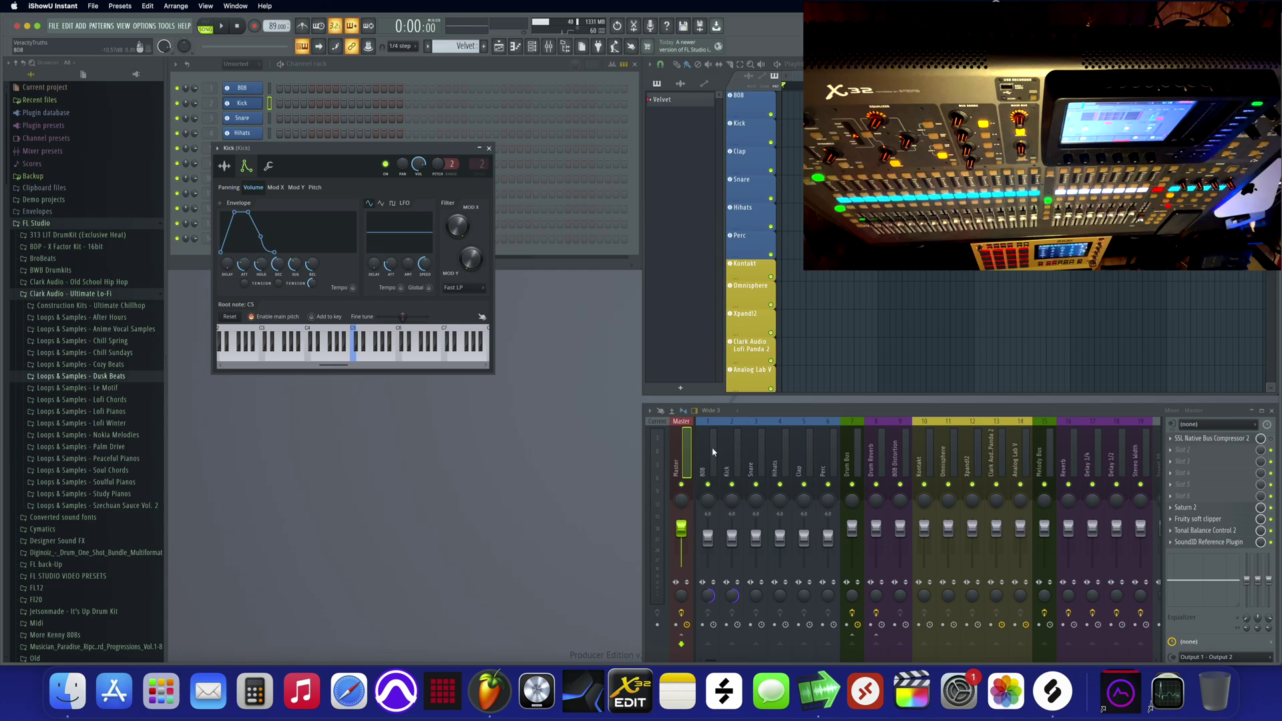
- Enable the X-USB MIDI input as a Mackie Control Universal controller on port 102
left_click(145, 27)
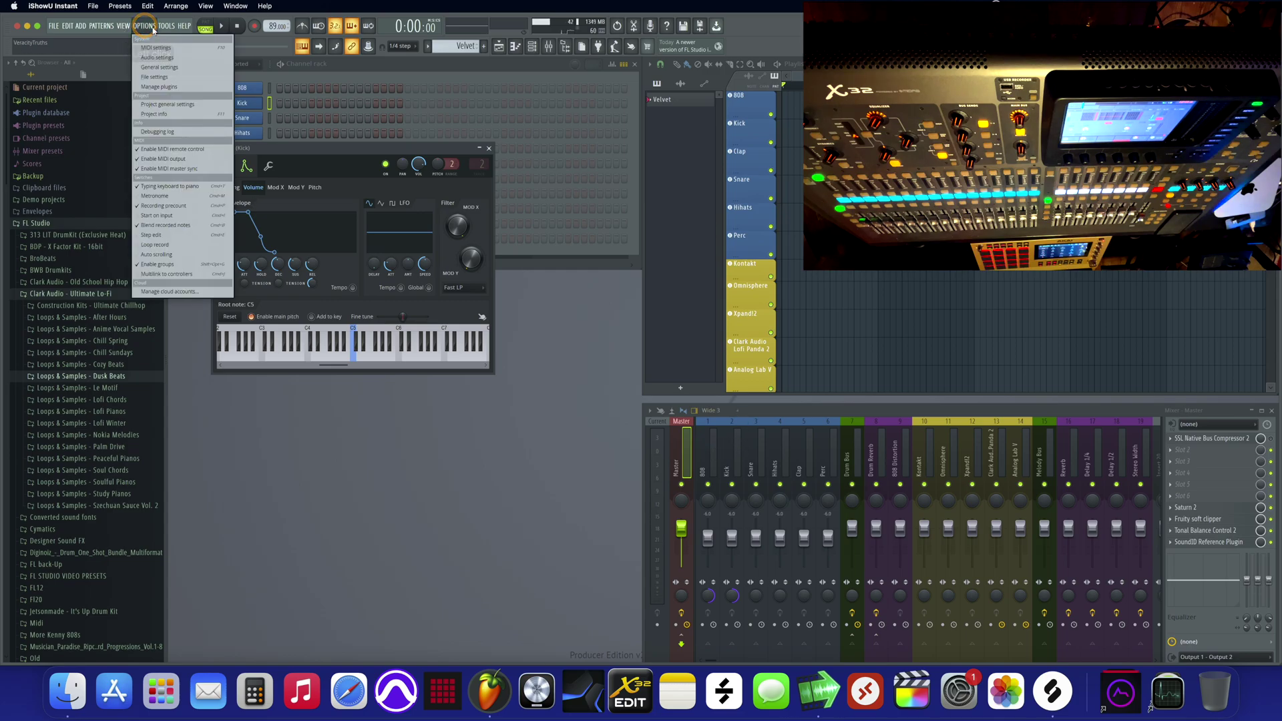
left_click(156, 47)
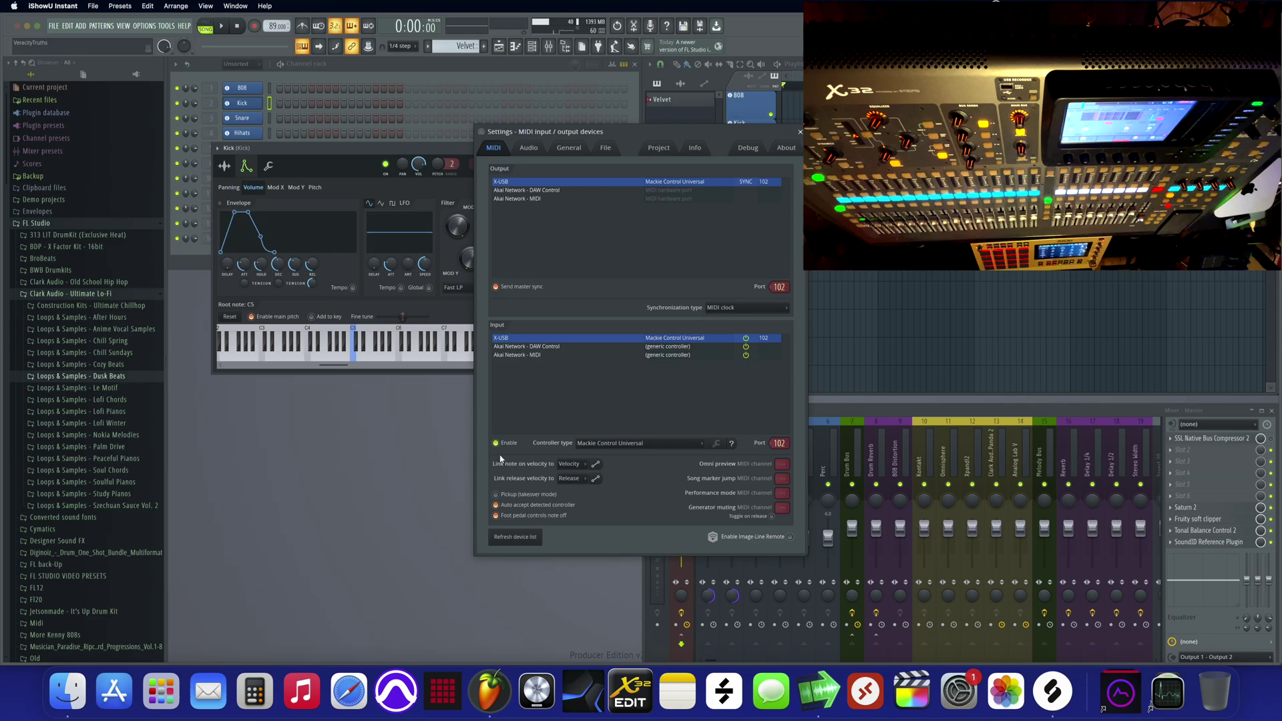
left_click(630, 445)
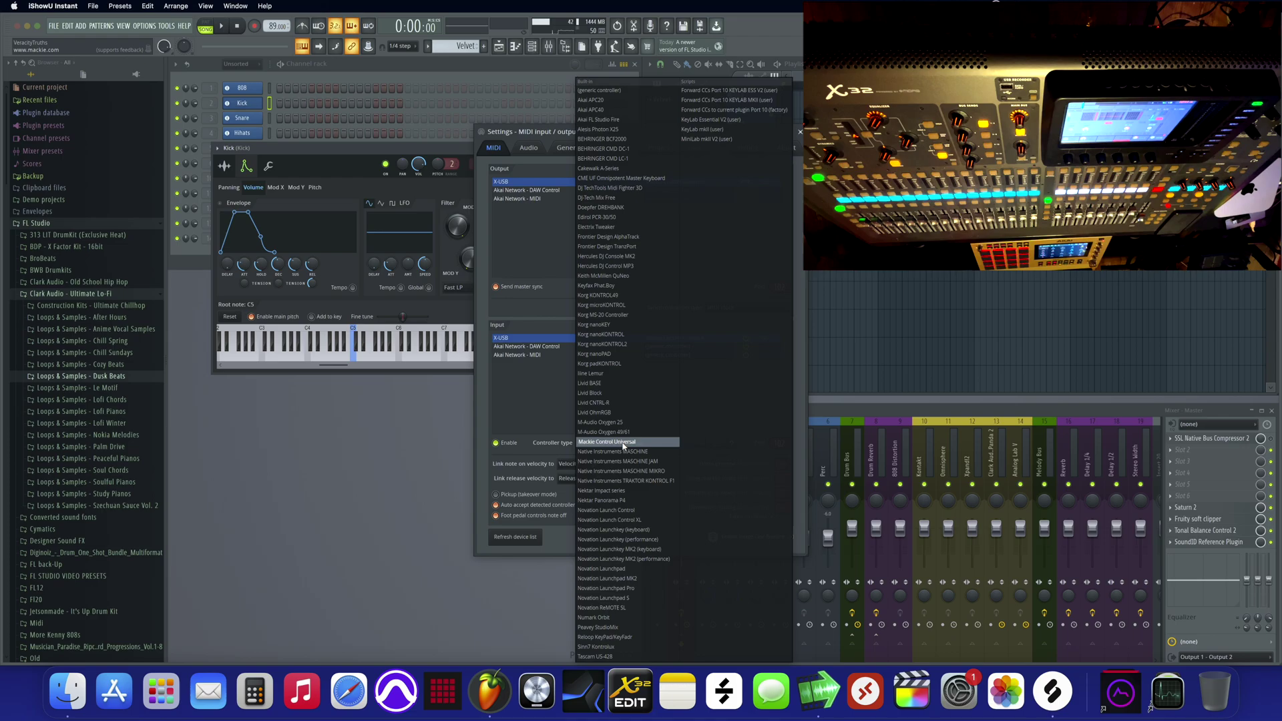
left_click(623, 445)
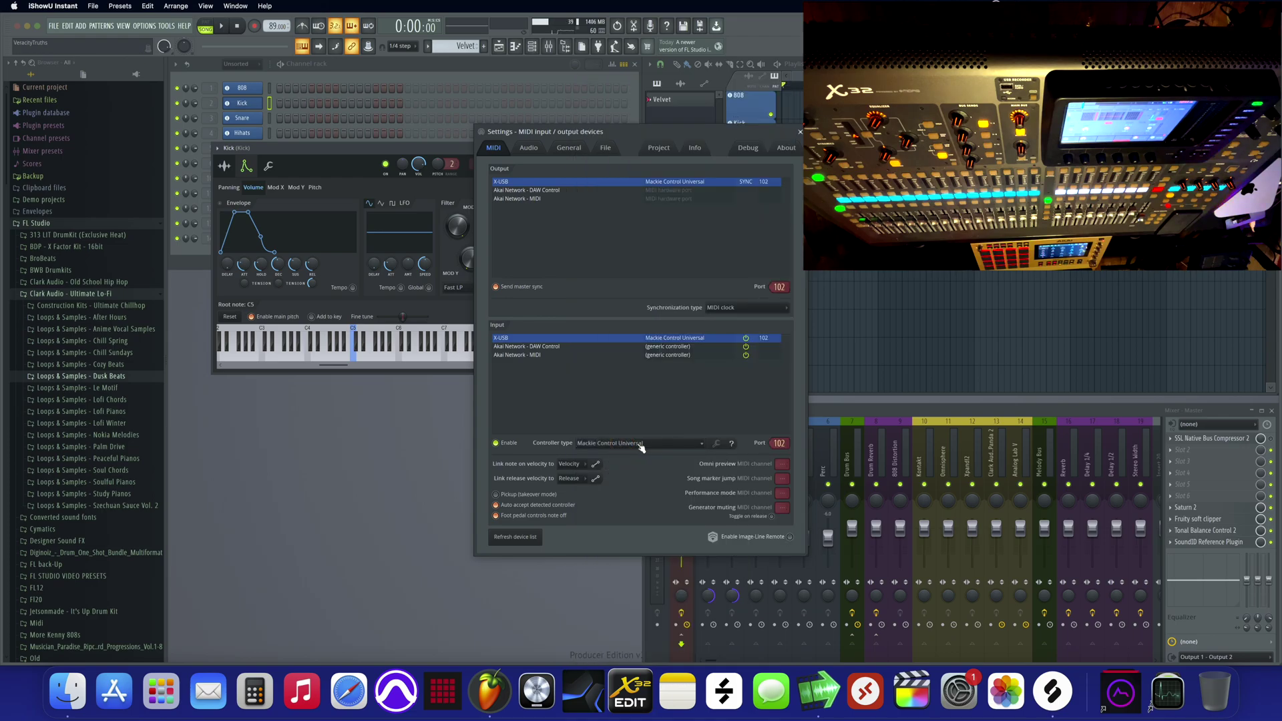
left_click(663, 338)
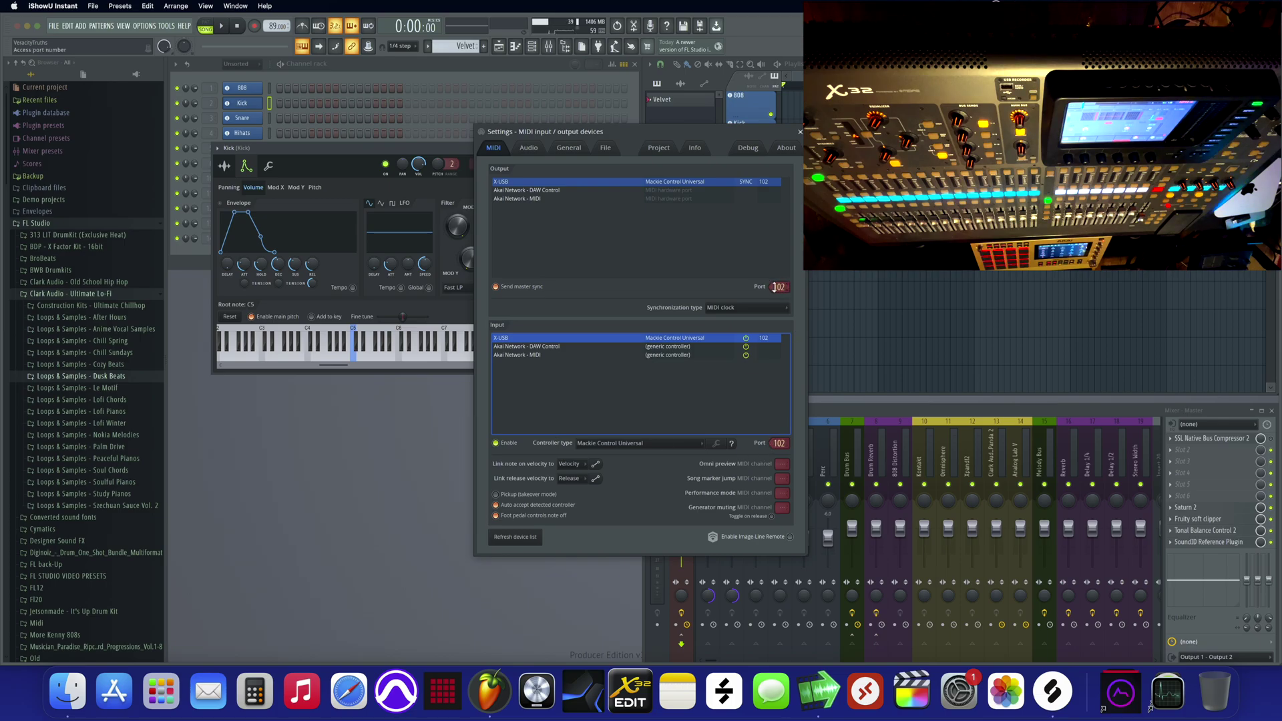
- In X32-Edit, review the Setup's Midi Control and 32in/32out USB Card settings, then close Setup
left_click(628, 695)
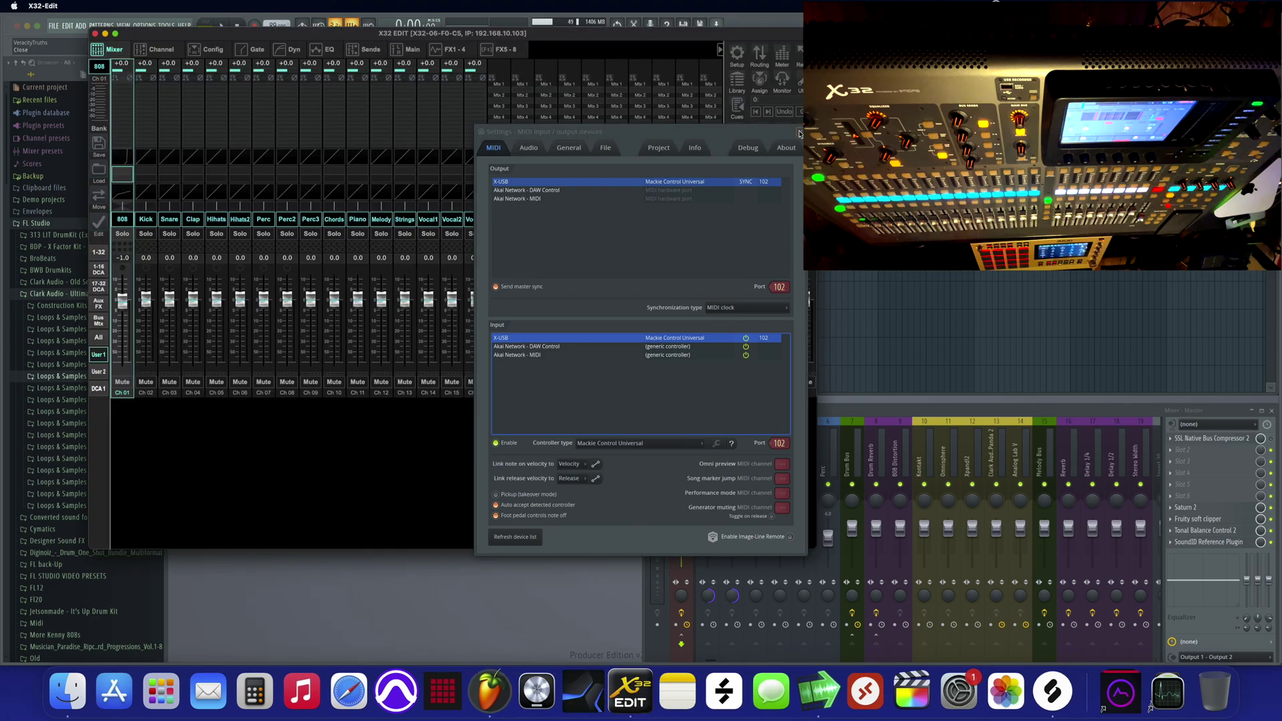
left_click(800, 131)
left_click(739, 58)
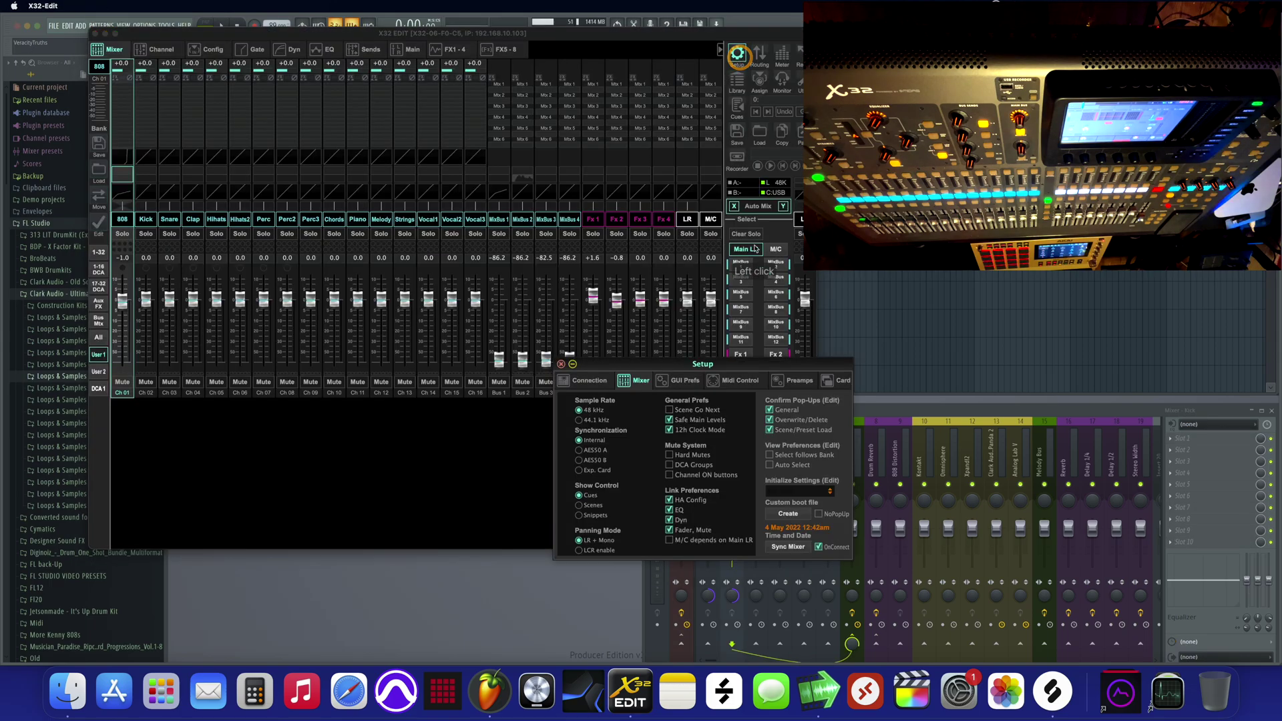
left_click(734, 382)
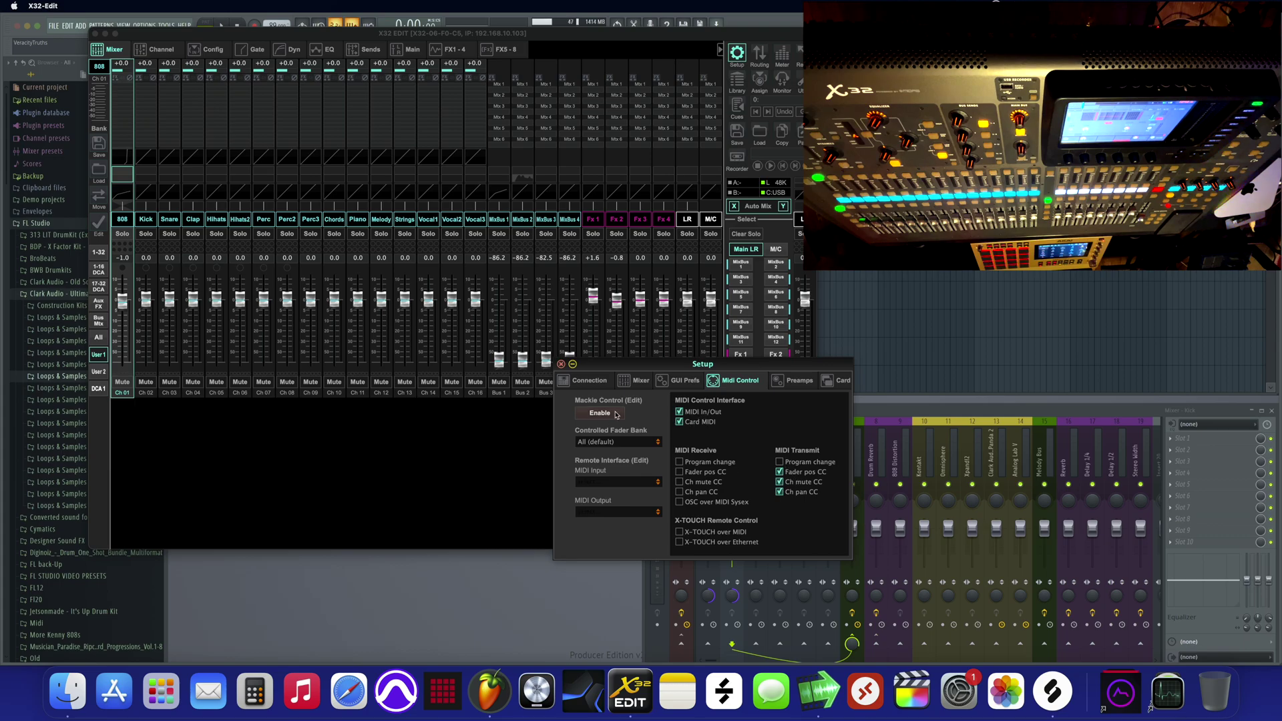
left_click(830, 382)
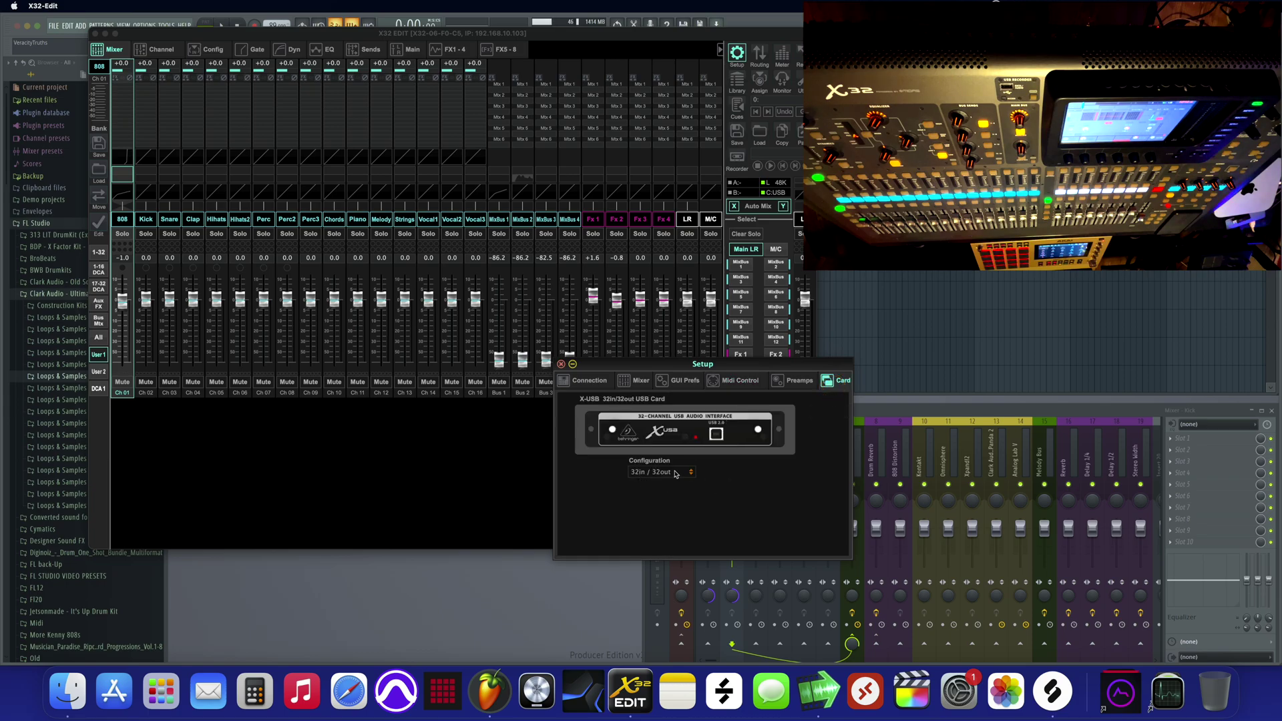
left_click(560, 364)
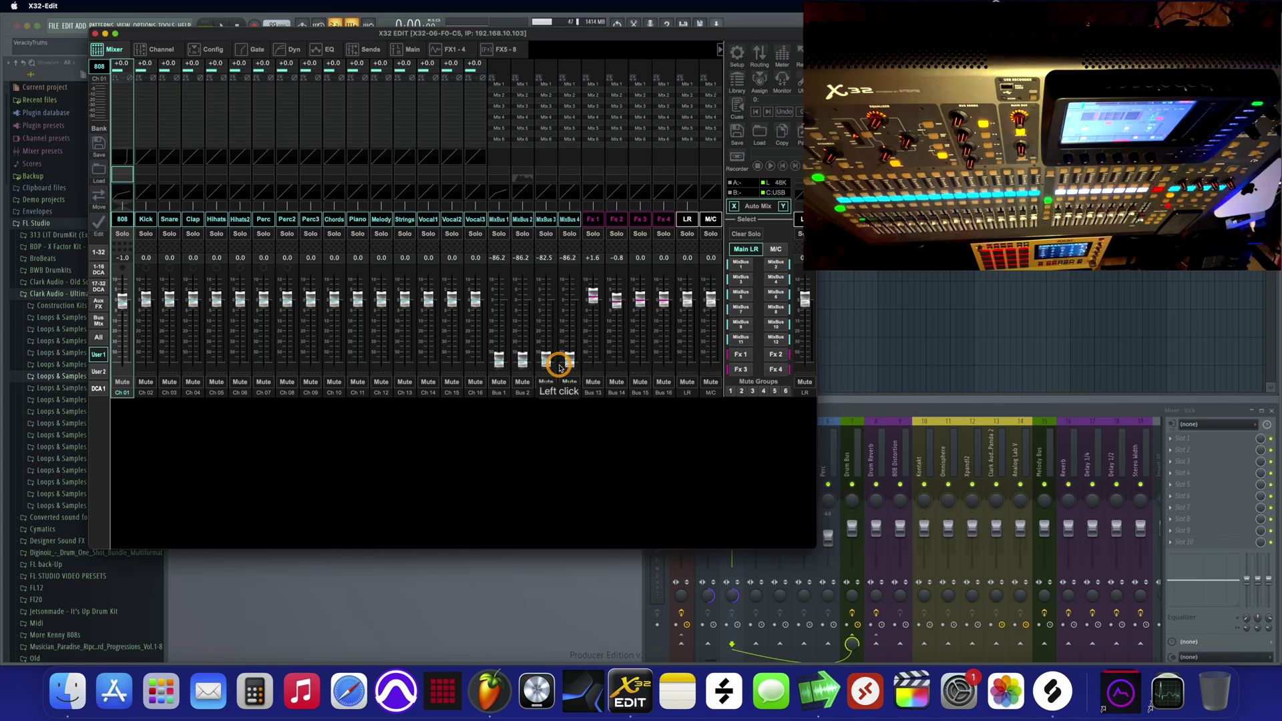
- Link the 808 mixer track's volume fader to an X32 hardware fader
left_click(96, 34)
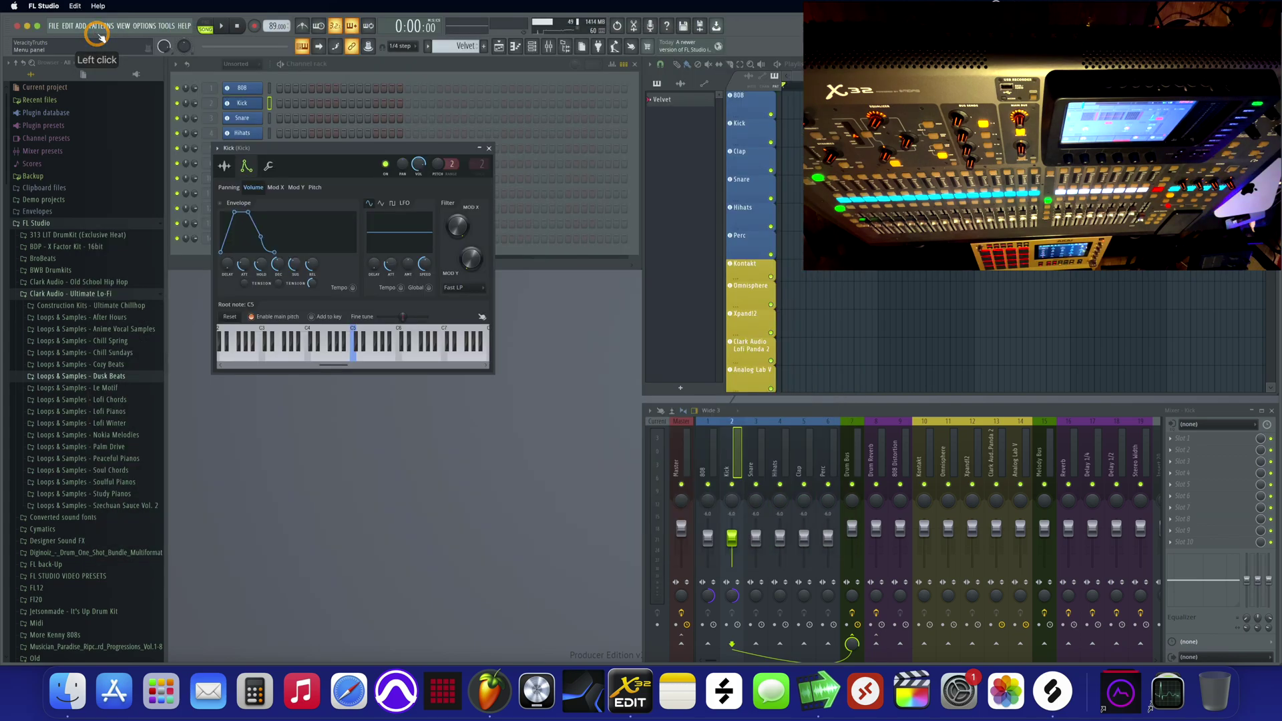
left_click(711, 538)
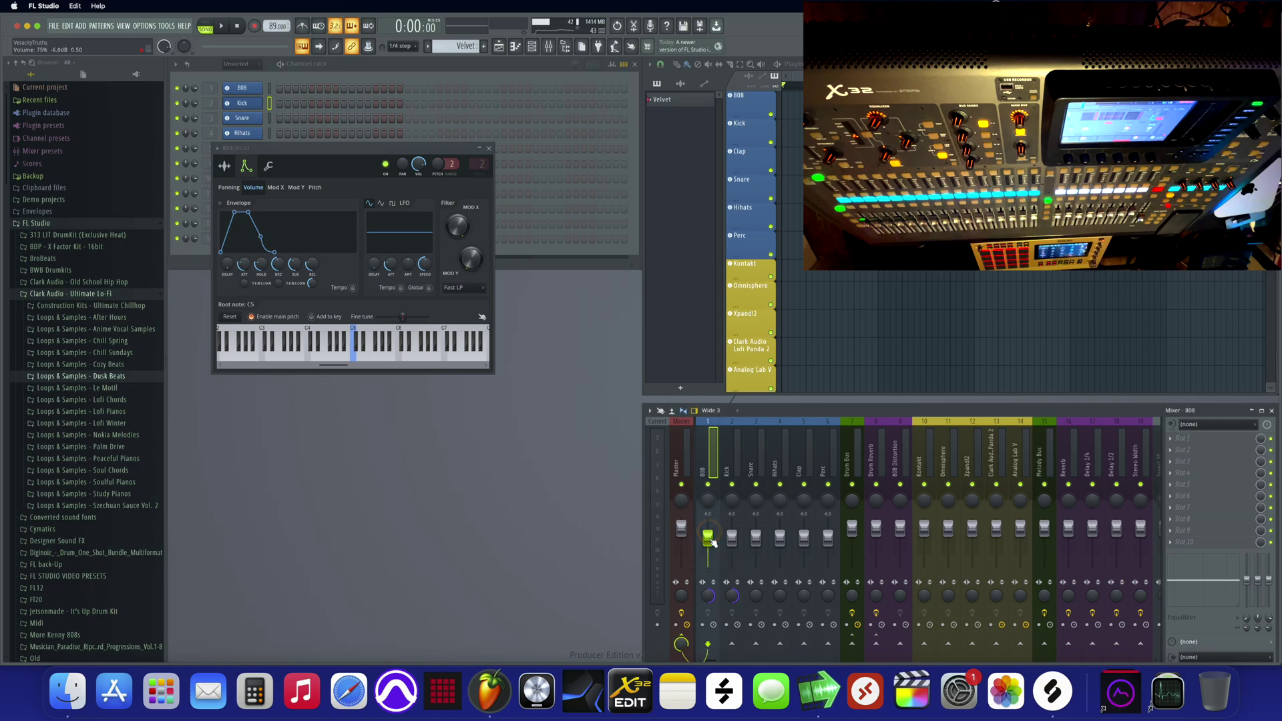
right_click(709, 538)
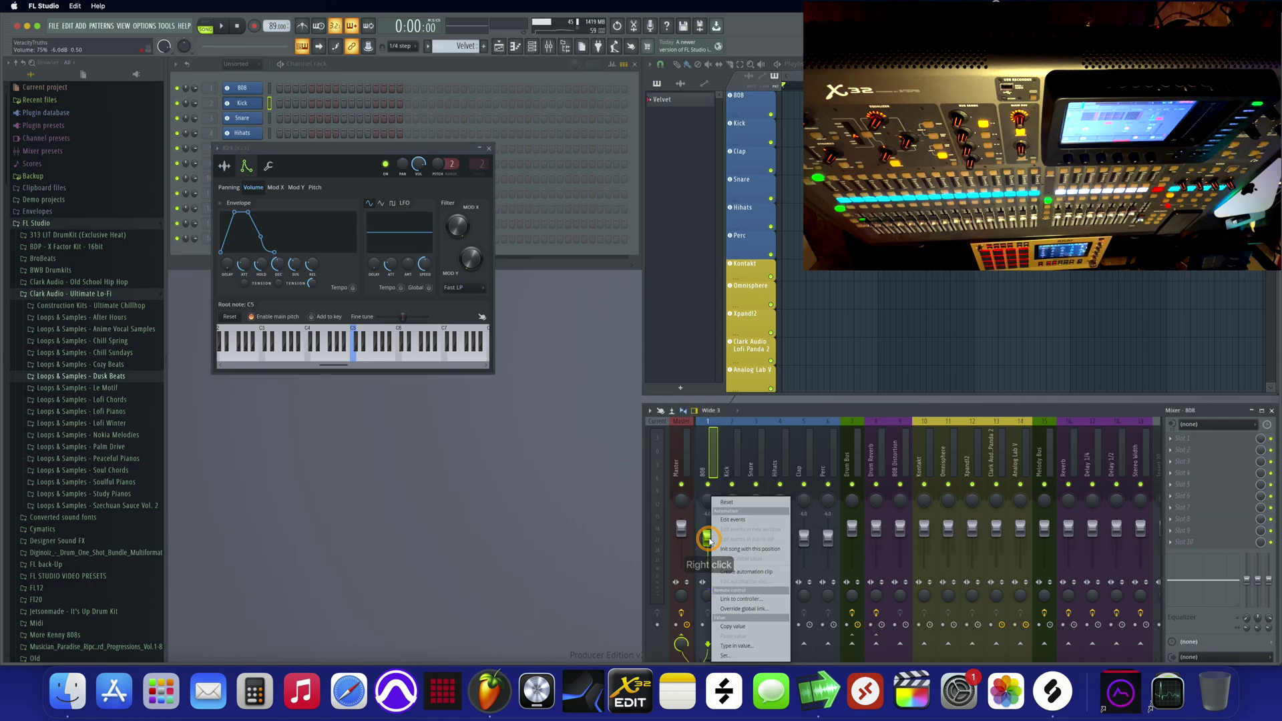
left_click(741, 599)
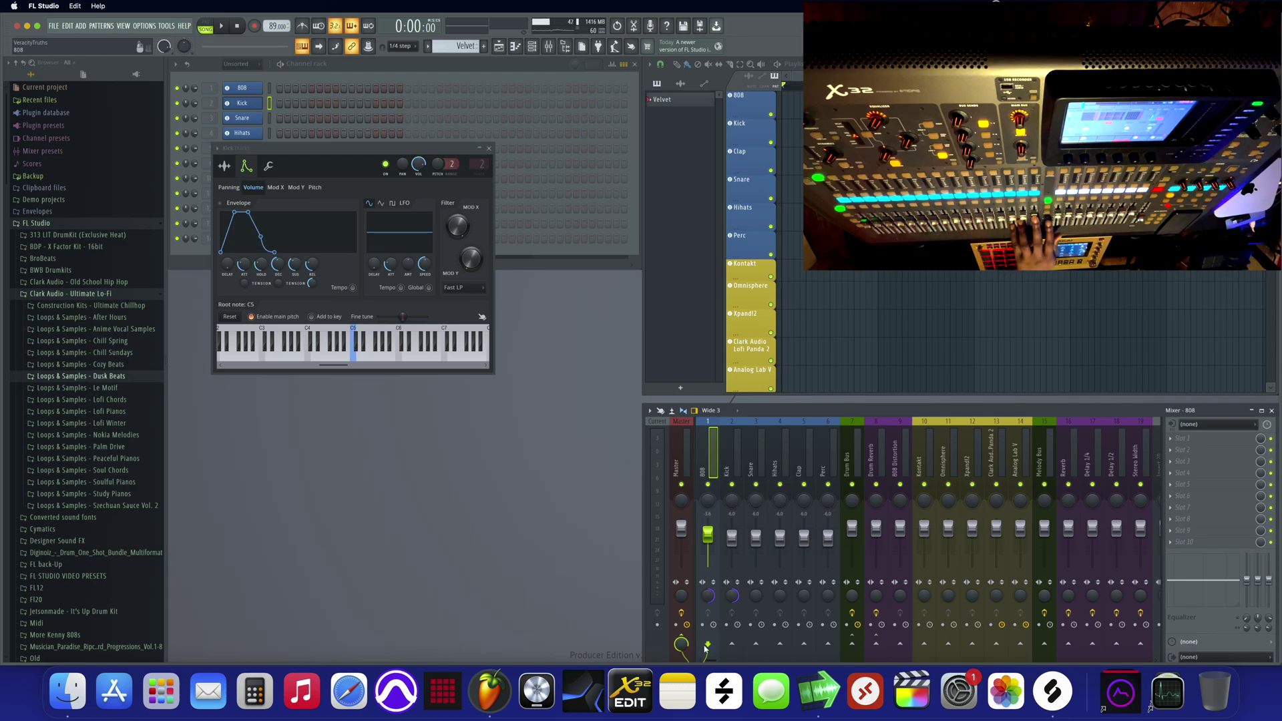
- Link the Reverb insert's volume fader to an X32 hardware fader
left_click_drag(711, 661, 755, 658)
left_click(804, 444)
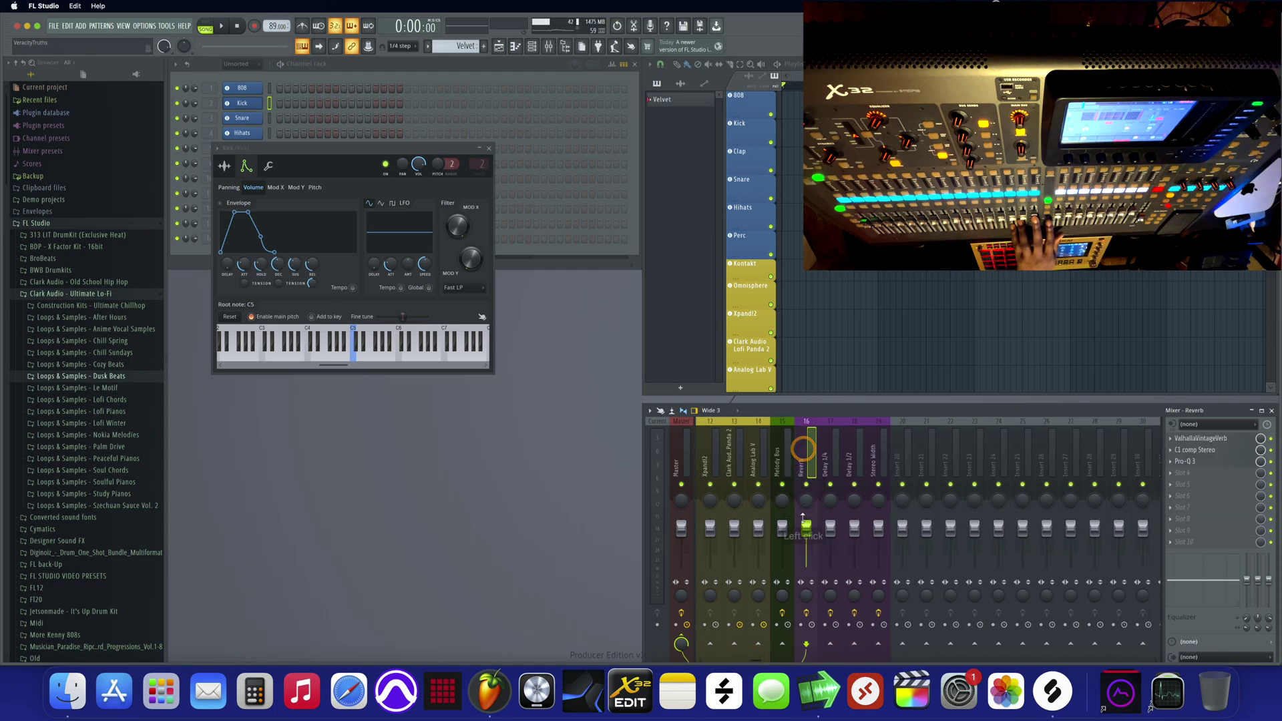
mouse_move(806, 530)
left_mouse_down()
mouse_move(809, 561)
mouse_move(809, 539)
left_mouse_up()
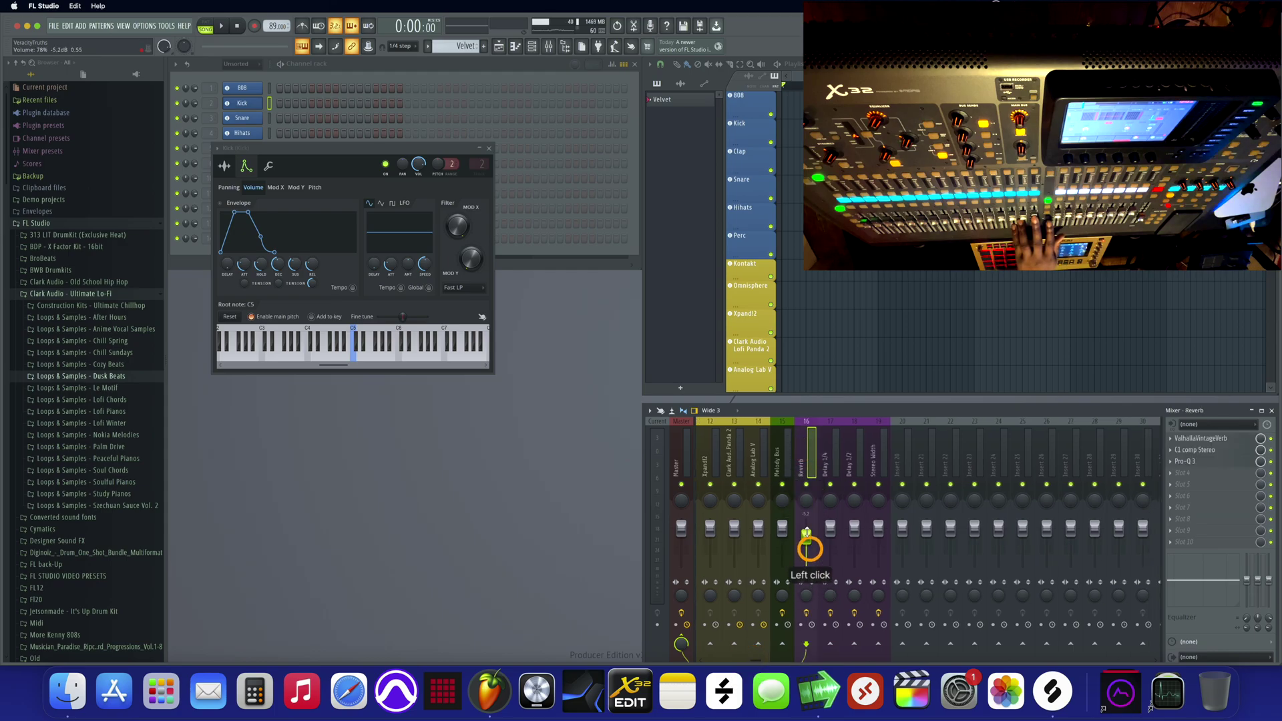
right_click(808, 538)
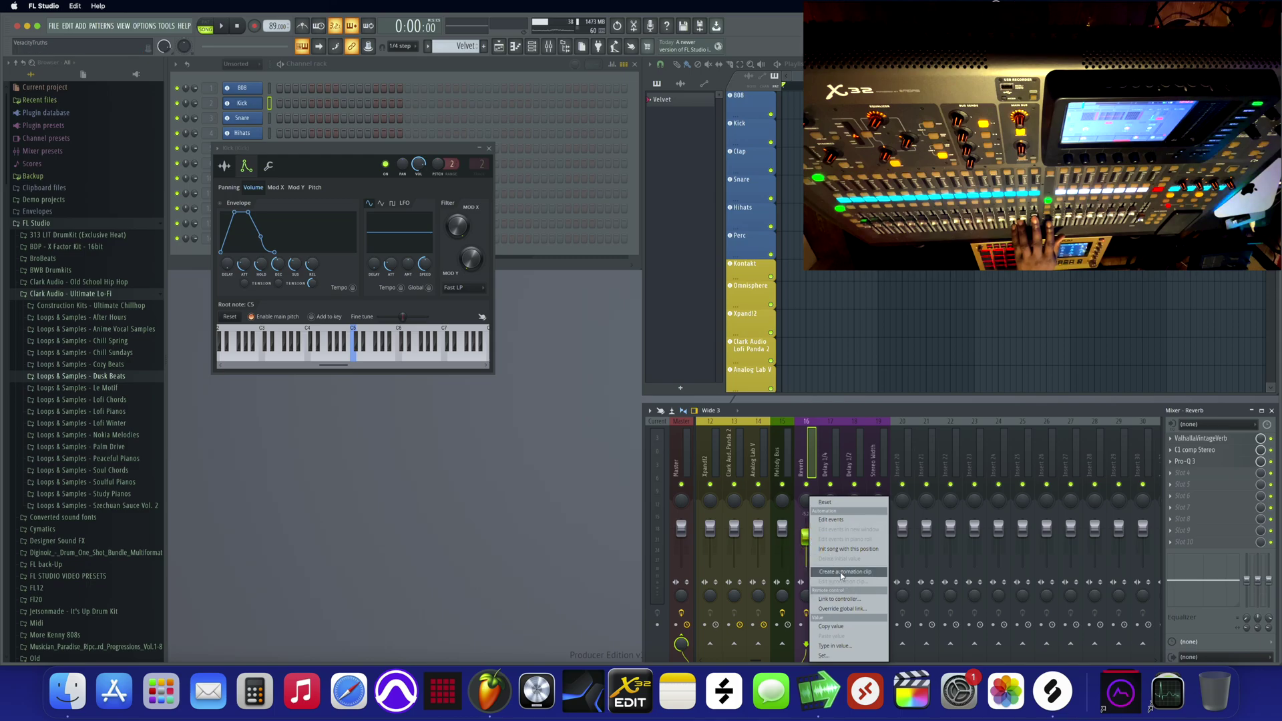
left_click(840, 601)
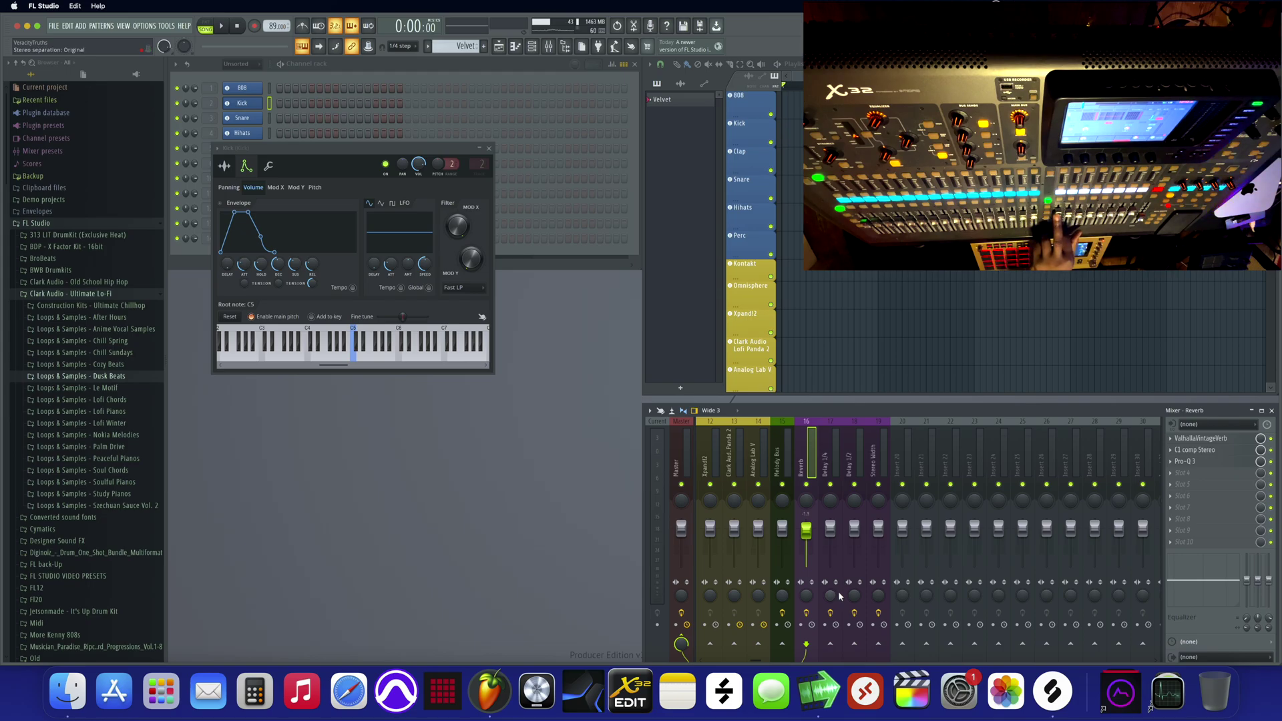
- Link both the Delay 1/4 and Delay 1/2 volume faders to X32 hardware faders
left_click(828, 527)
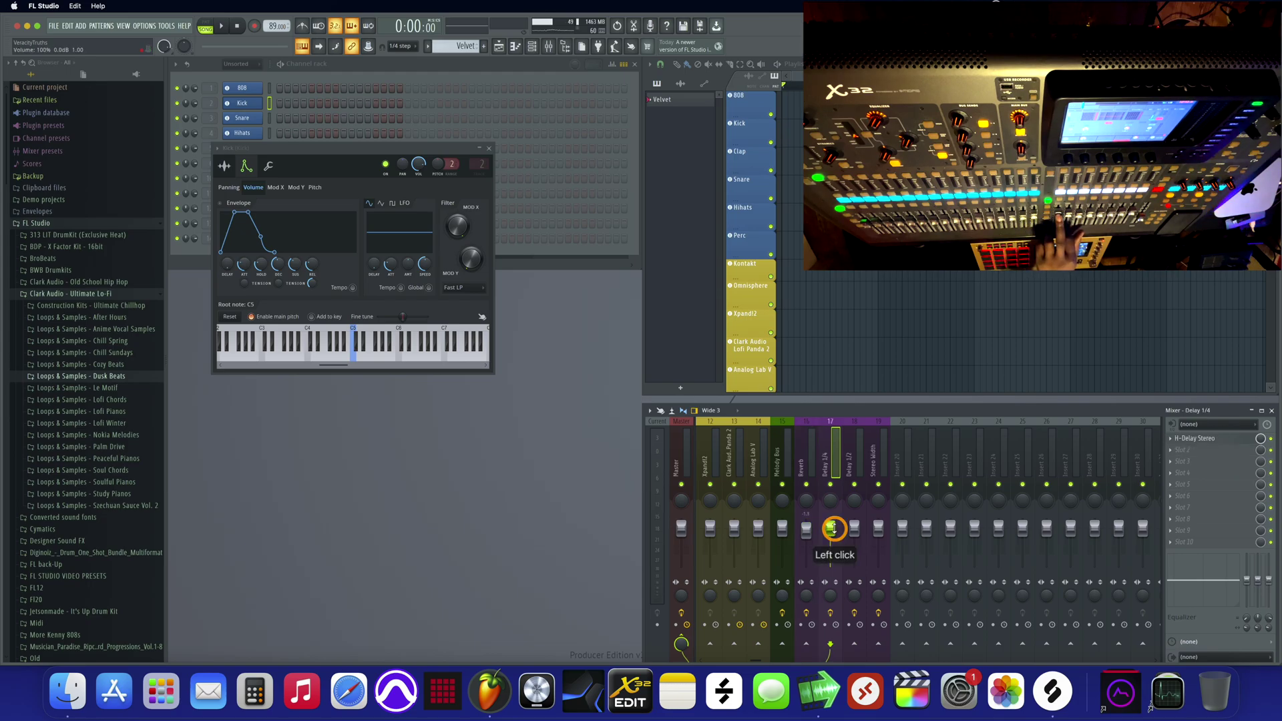
right_click(829, 528)
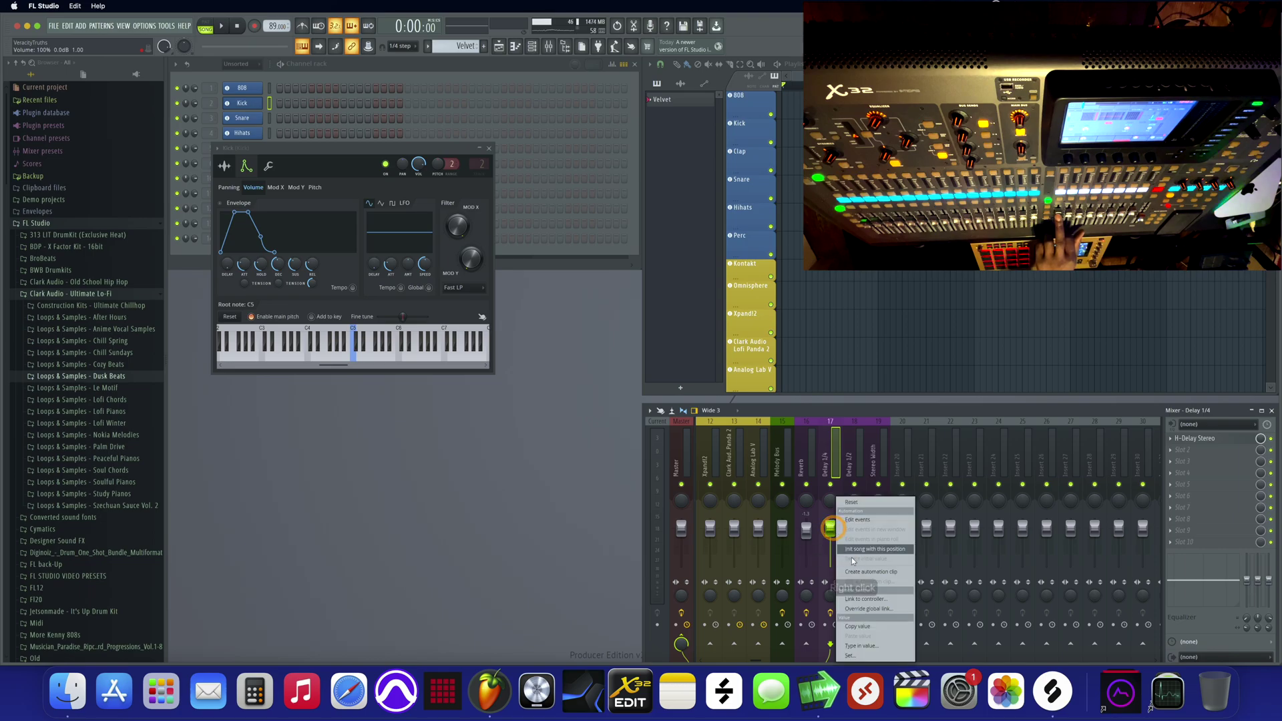
left_click(863, 600)
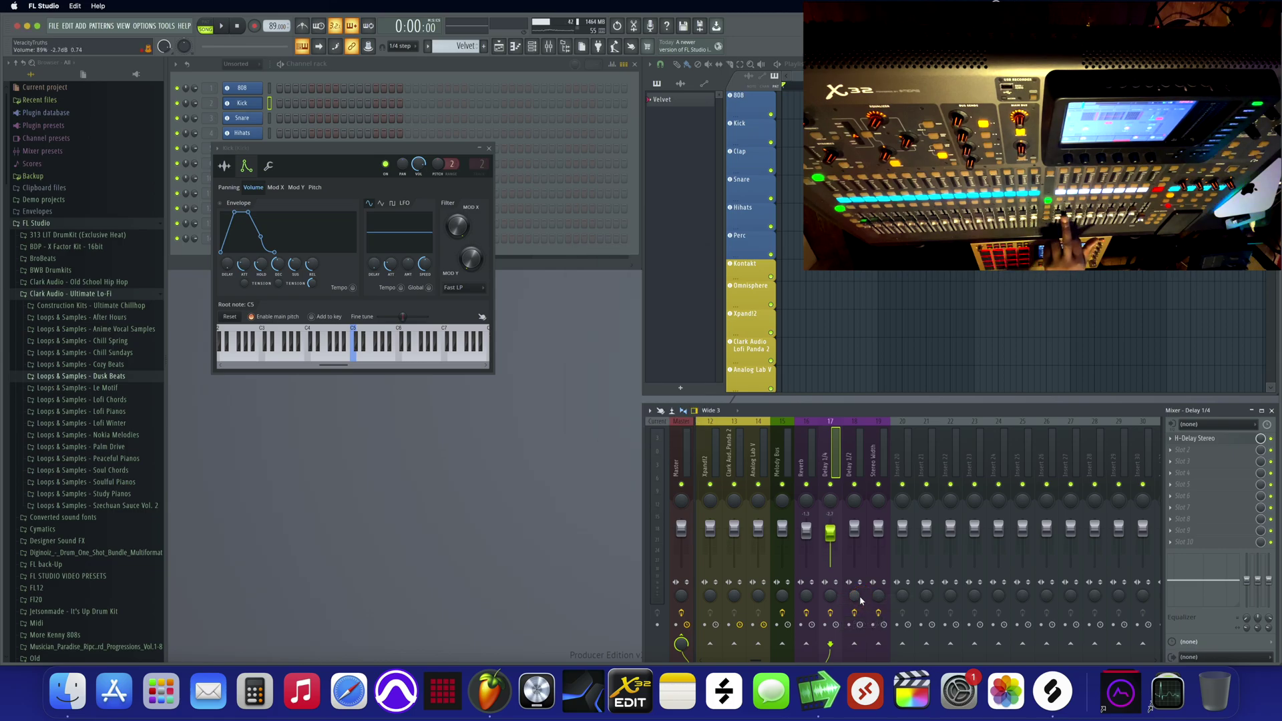
right_click(854, 531)
left_click(880, 599)
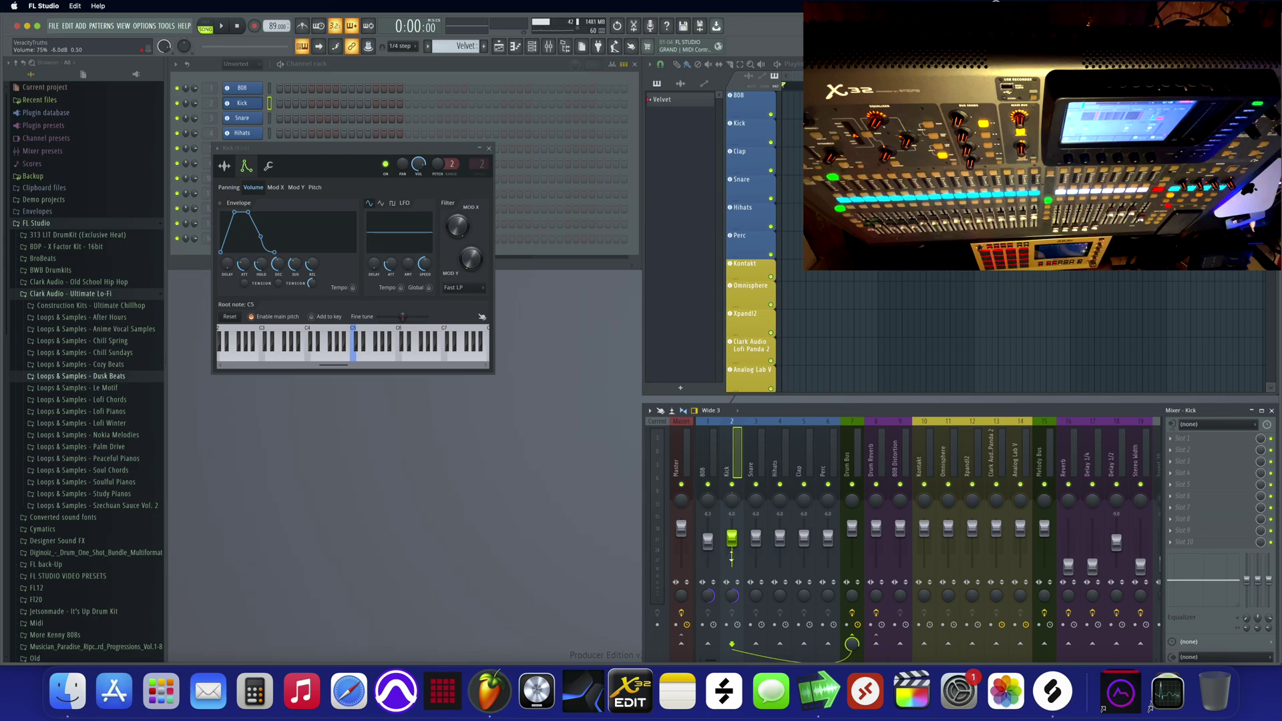
- Link the 808 track's pan knob to an X32 knob so it follows the hardware
right_click(708, 499)
left_click(707, 501)
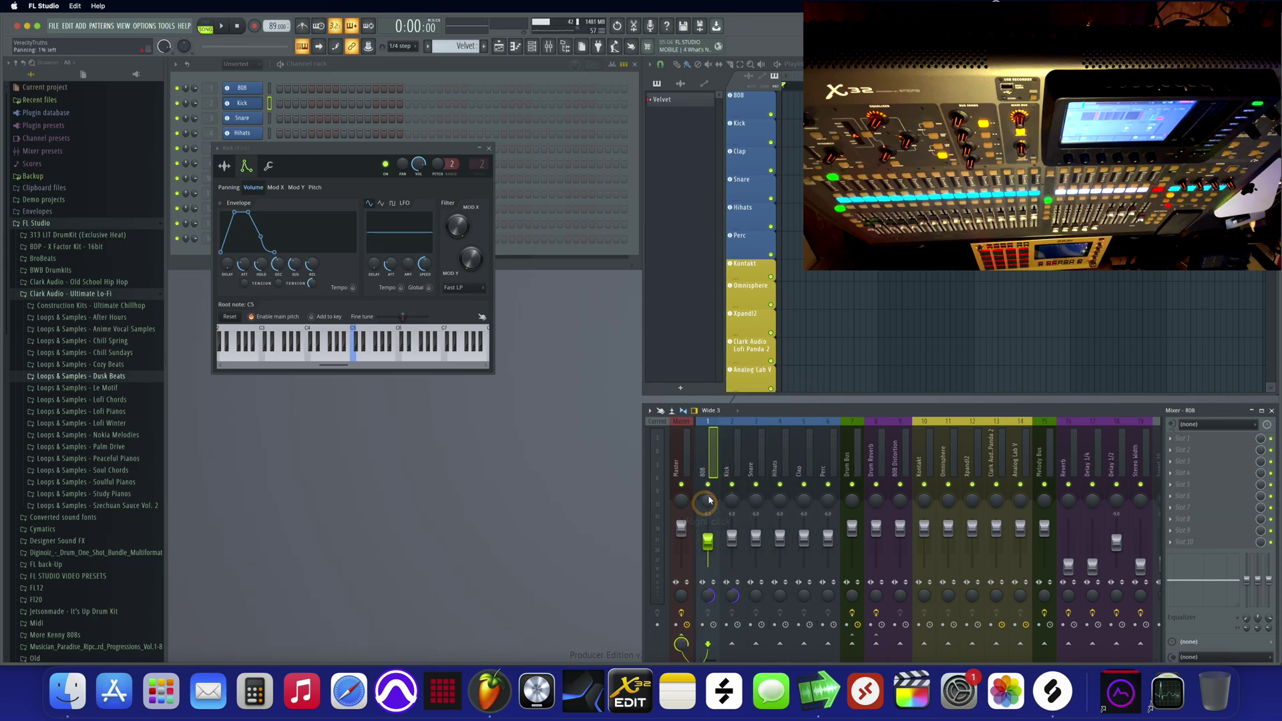
right_click(710, 499)
left_click(741, 599)
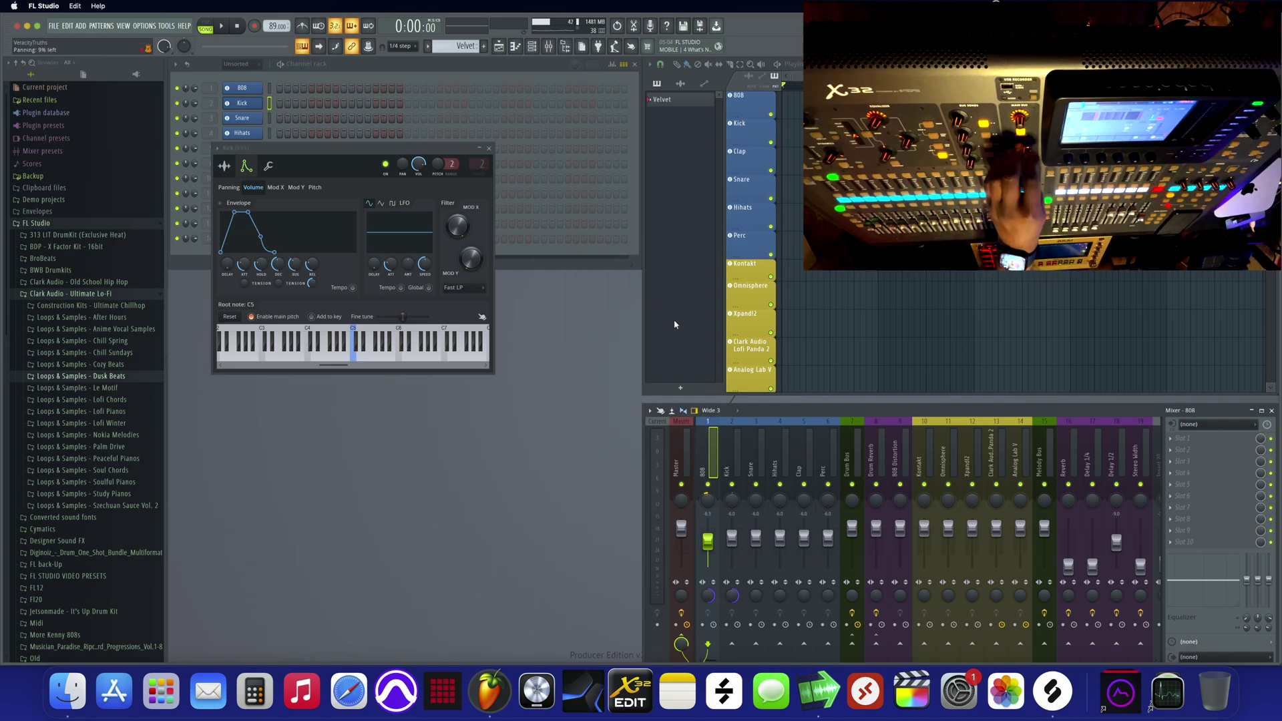
left_click(741, 457)
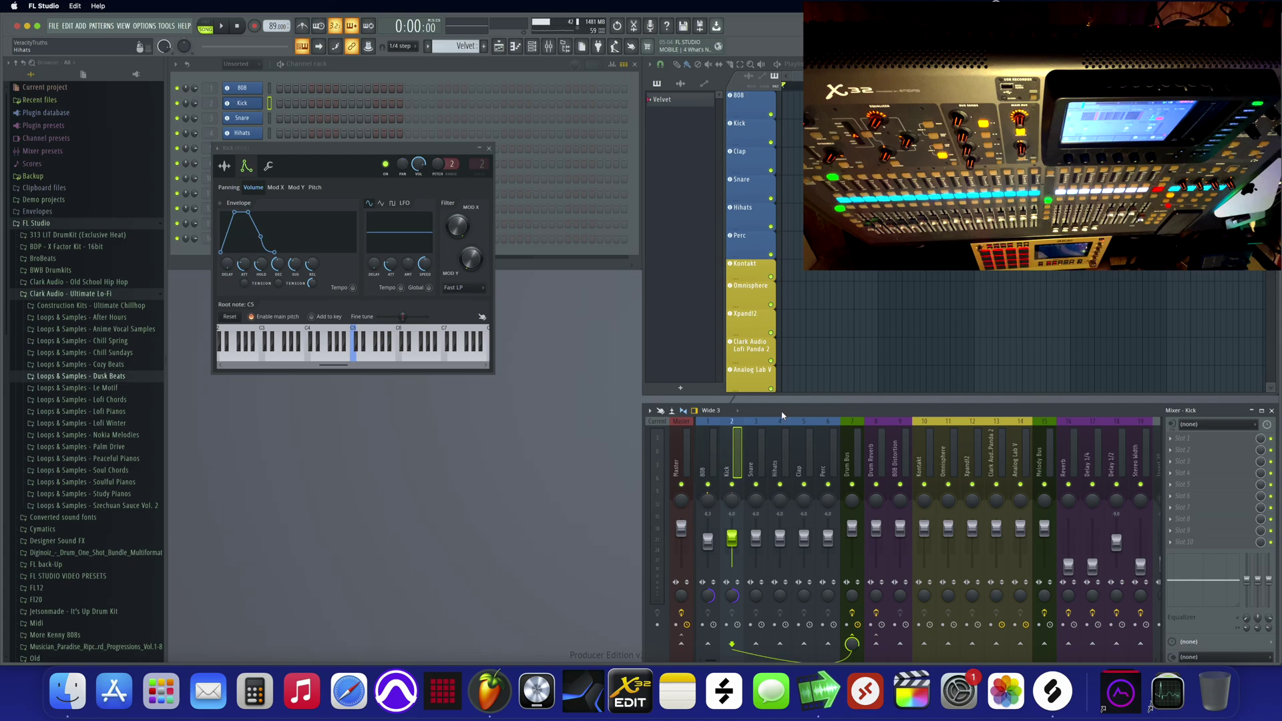
- Link the Kick track's volume fader to an X32 fader, now reading 75% (-6.0 dB)
left_click_drag(783, 414, 783, 409)
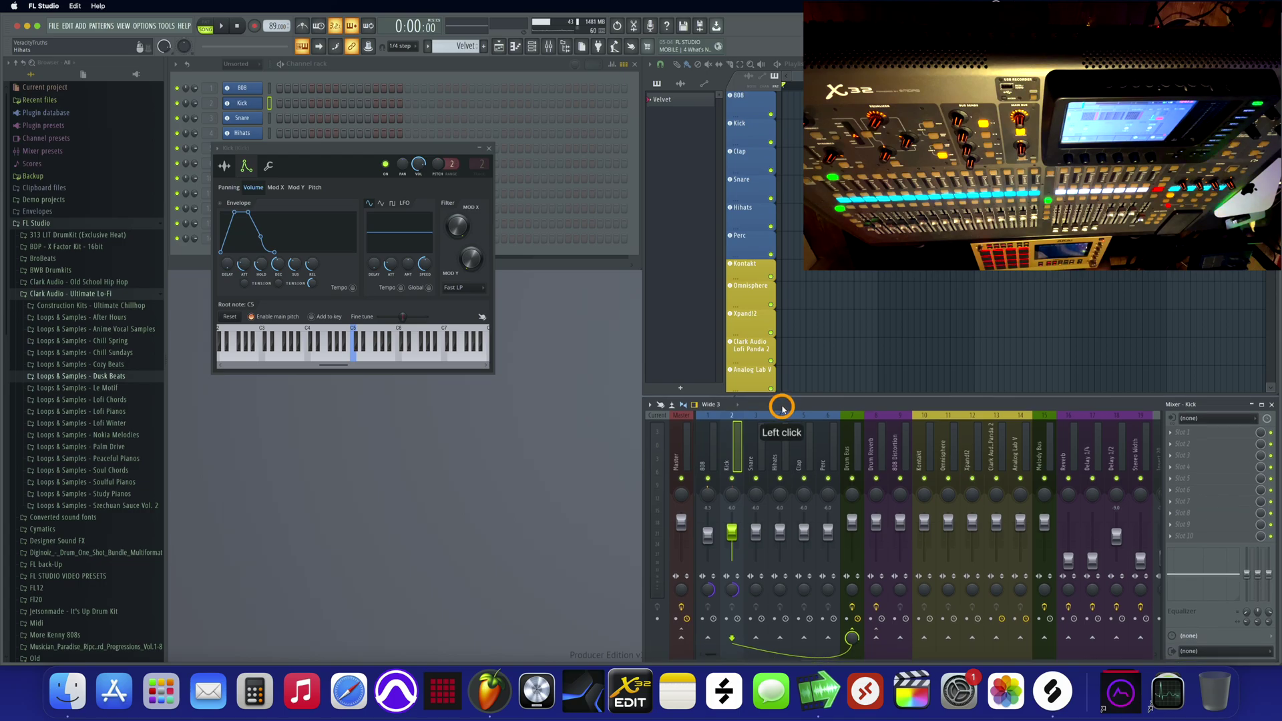
left_click(753, 447)
left_click(780, 448)
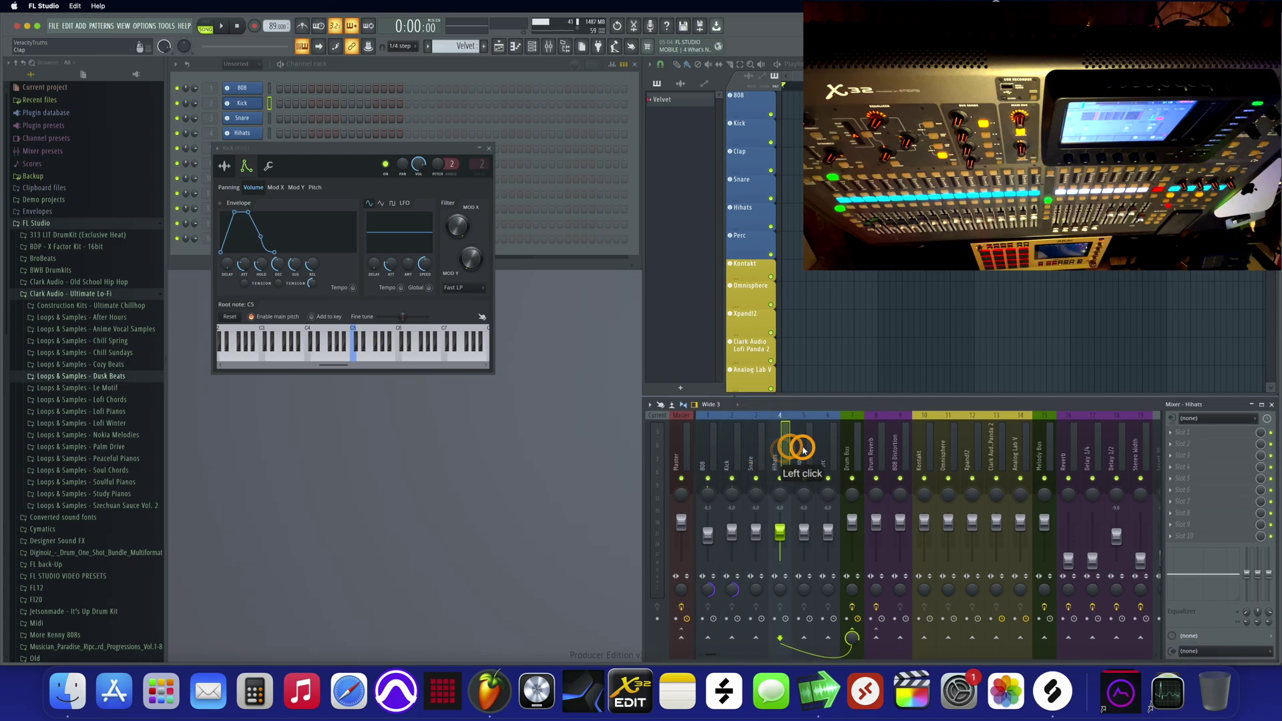
key("Left")
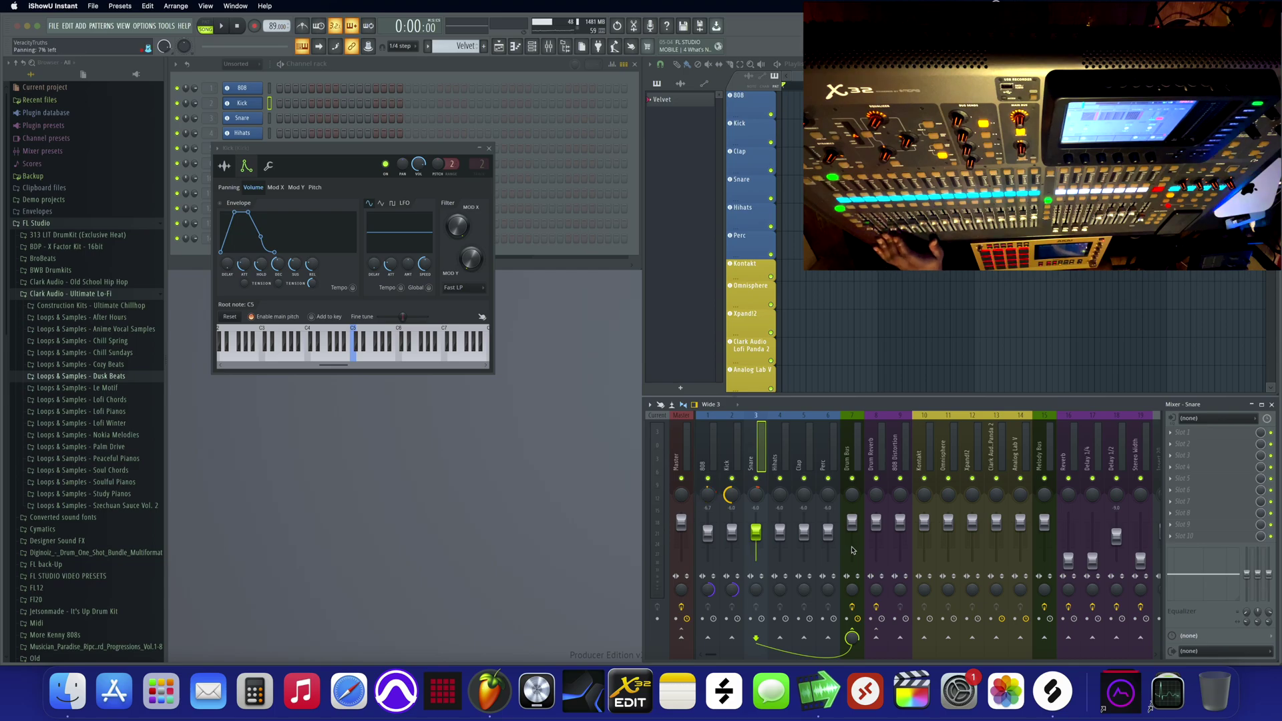
right_click(732, 533)
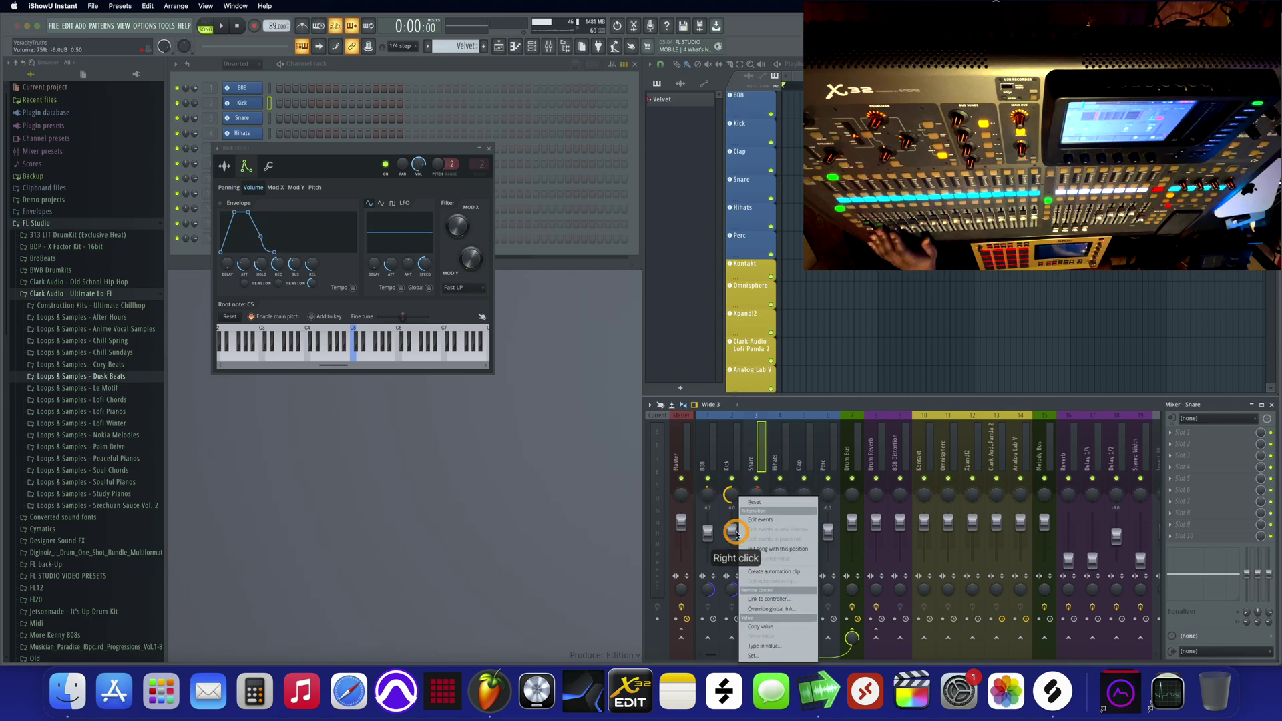
left_click(780, 601)
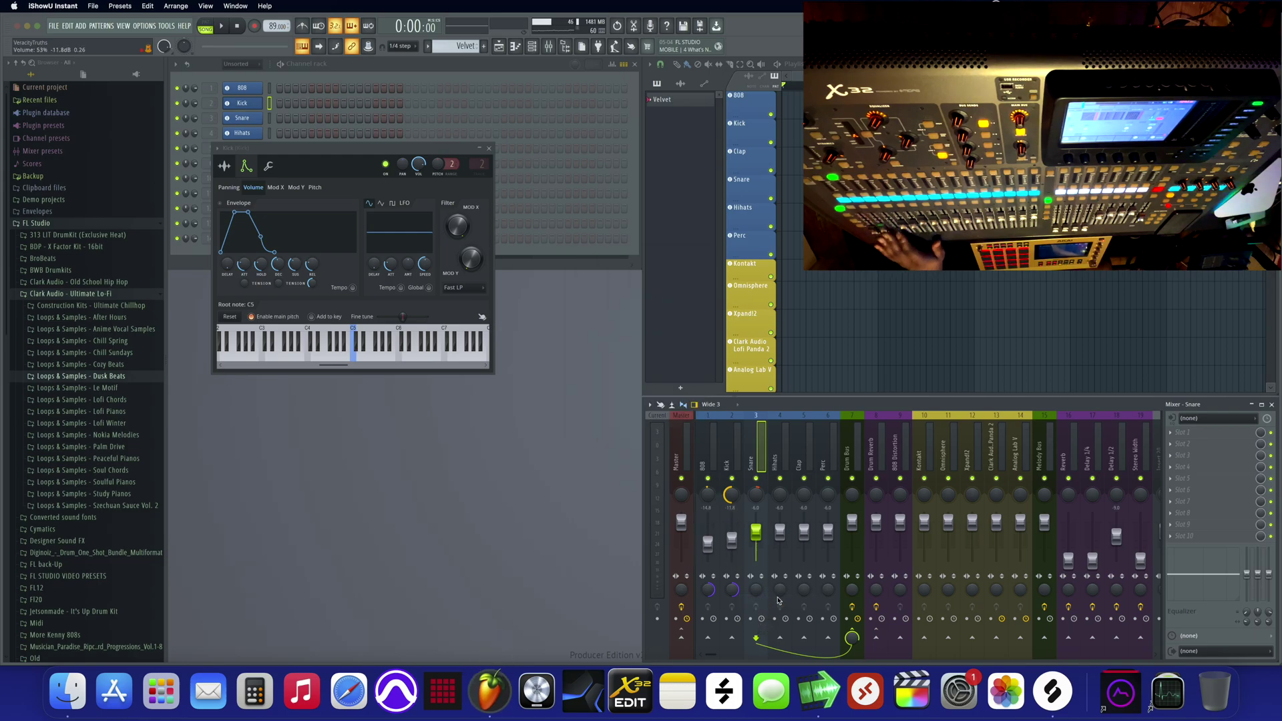
- Start linking the Snare volume fader, leaving the remote control dialog waiting for an X32 control
right_click(755, 532)
left_click(788, 600)
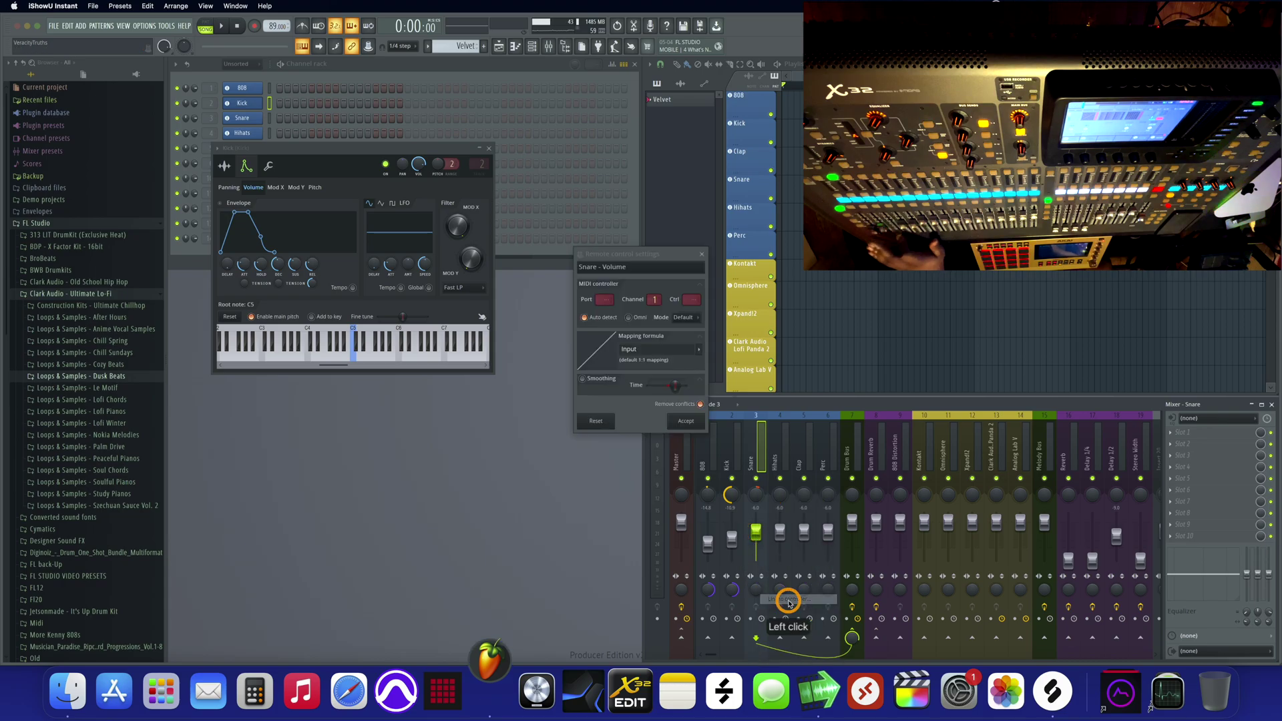